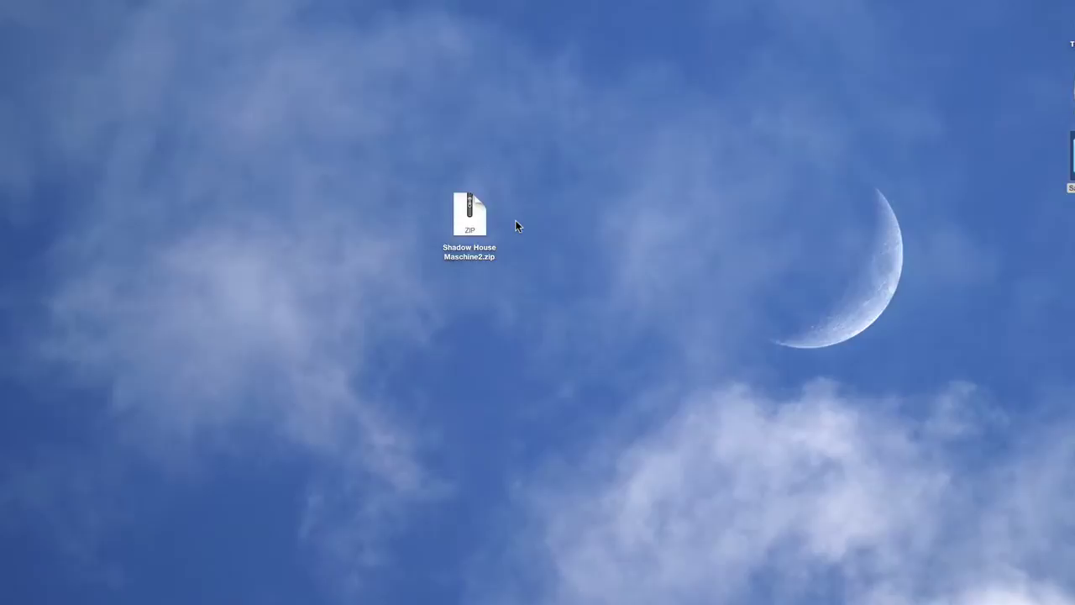
Step: Expand Shadow House Maschine2.zip and place the new Shadow House Maschine2 folder beside the zip
drag(469, 214, 516, 229)
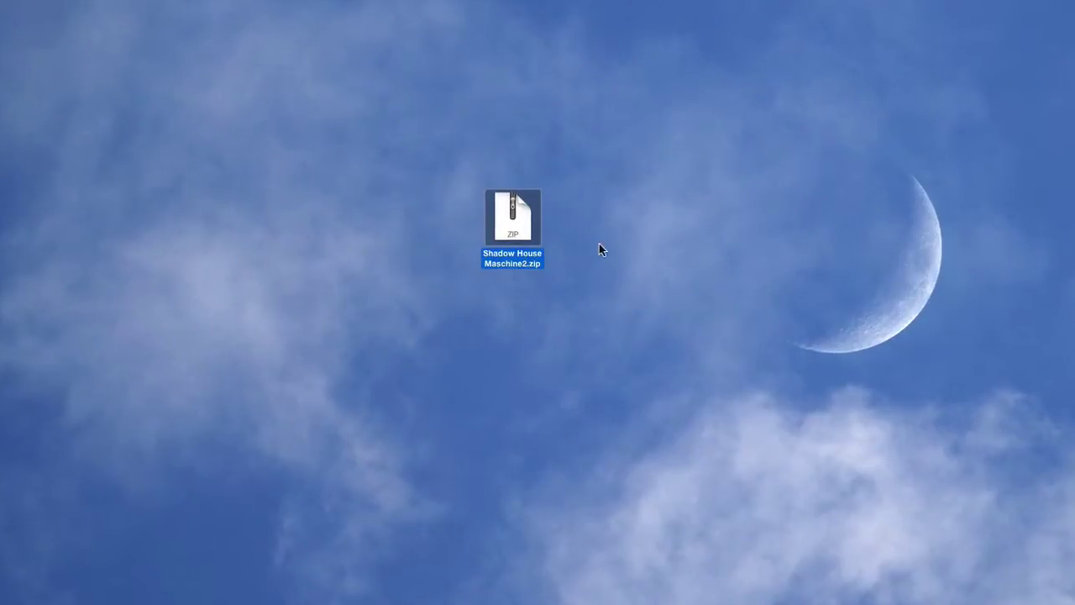
double_click(514, 216)
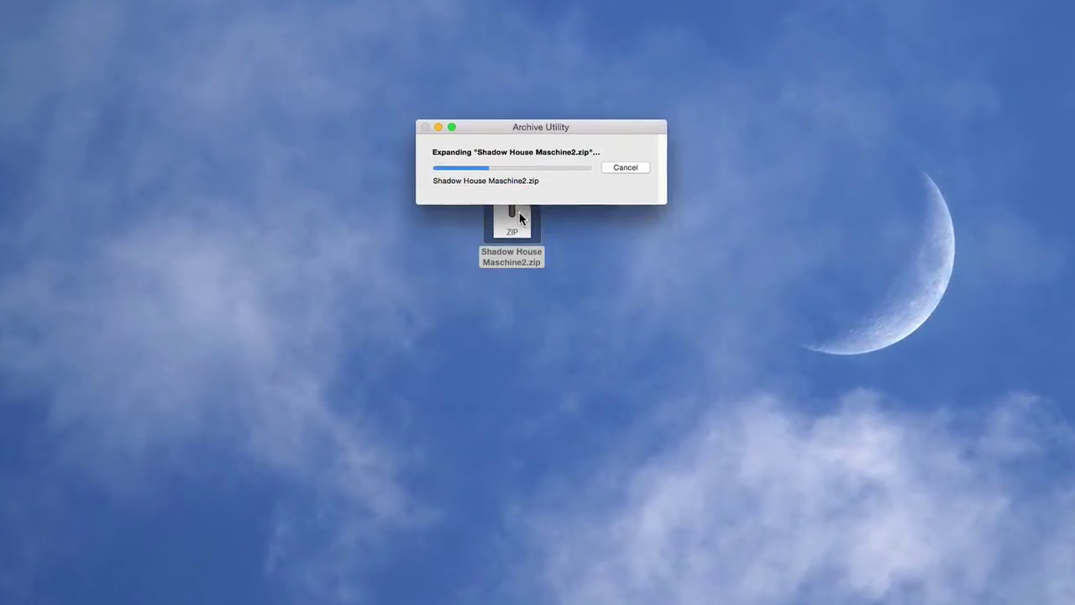
drag(530, 221, 719, 274)
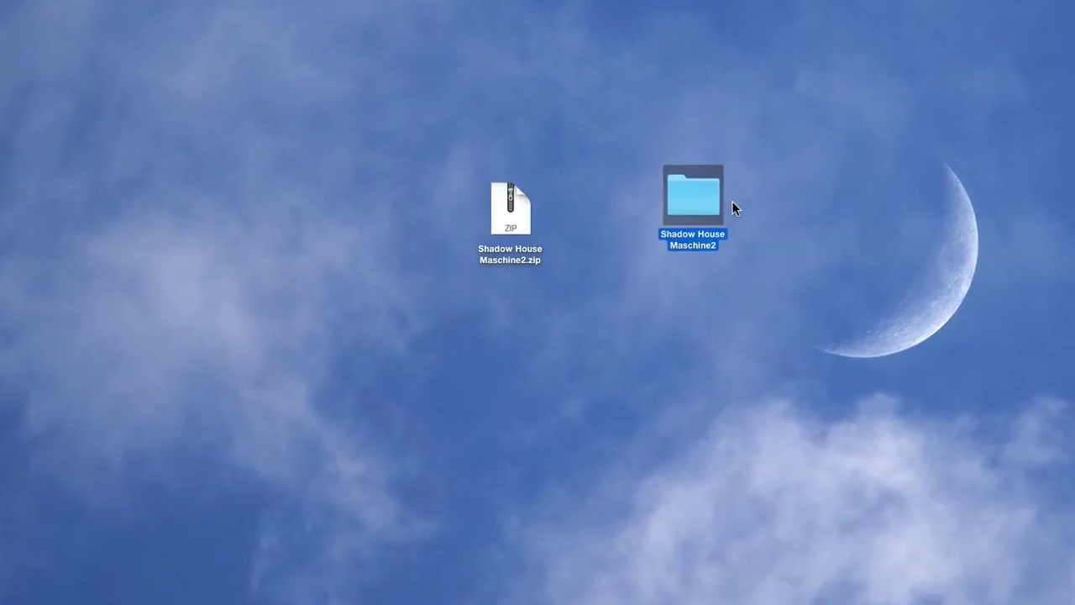
drag(709, 196, 639, 159)
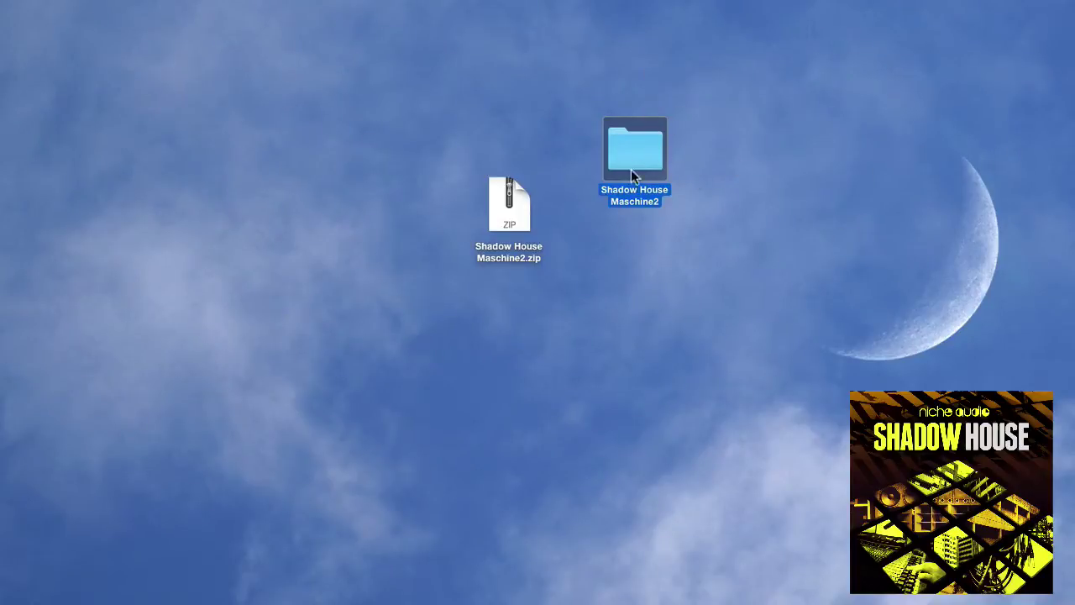
drag(652, 150, 680, 147)
double_click(680, 152)
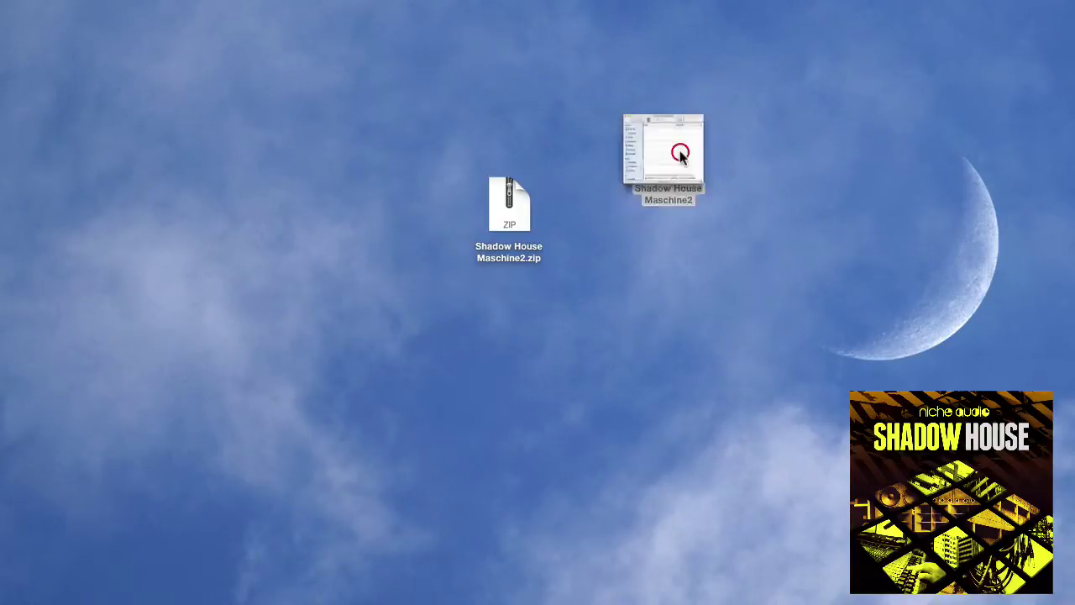
click(453, 107)
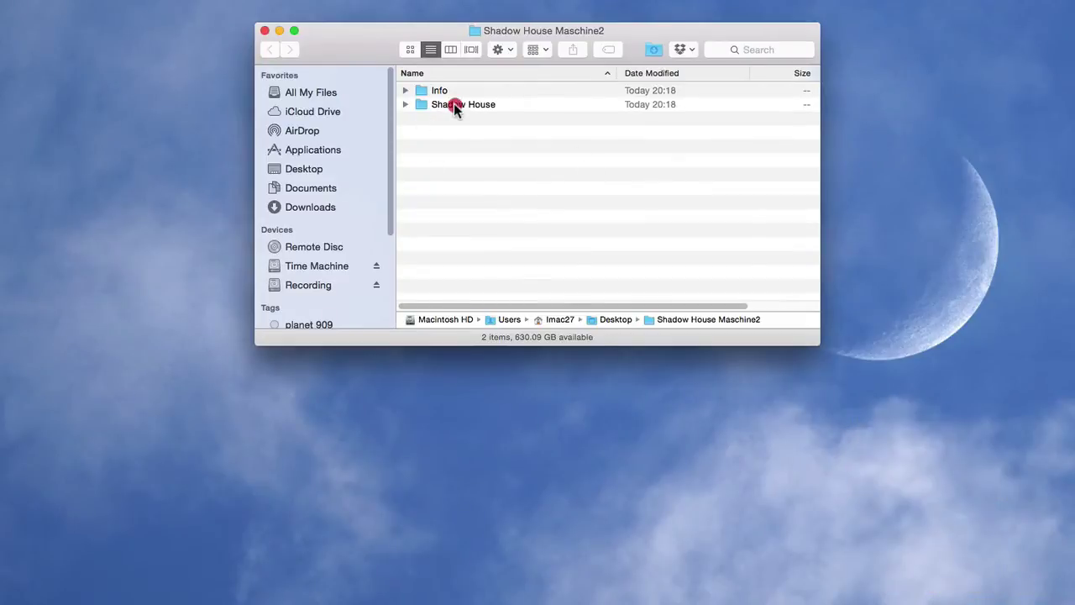
click(405, 104)
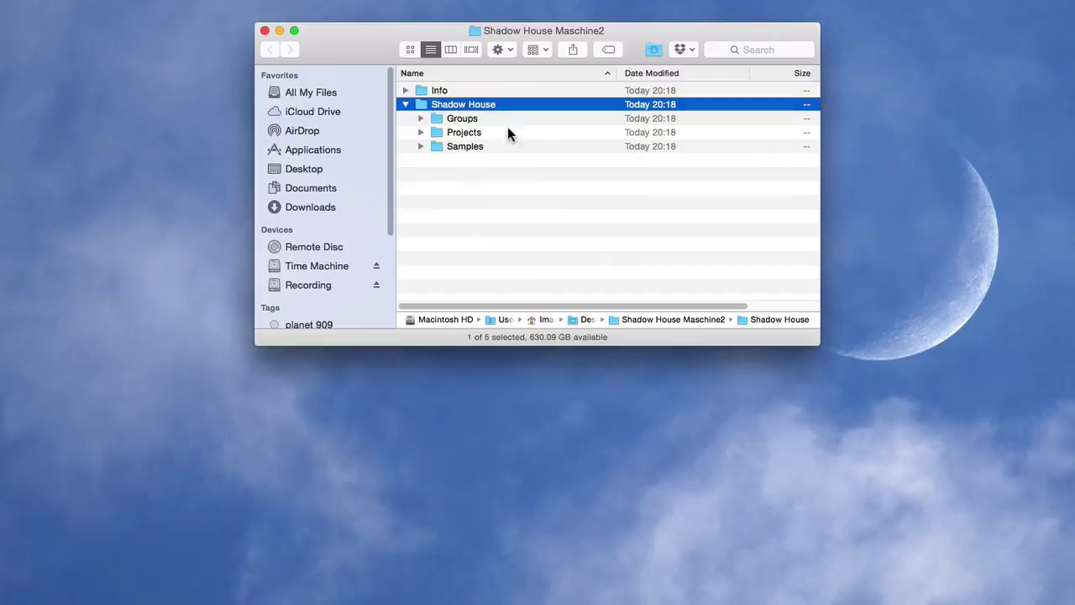
click(404, 104)
click(266, 31)
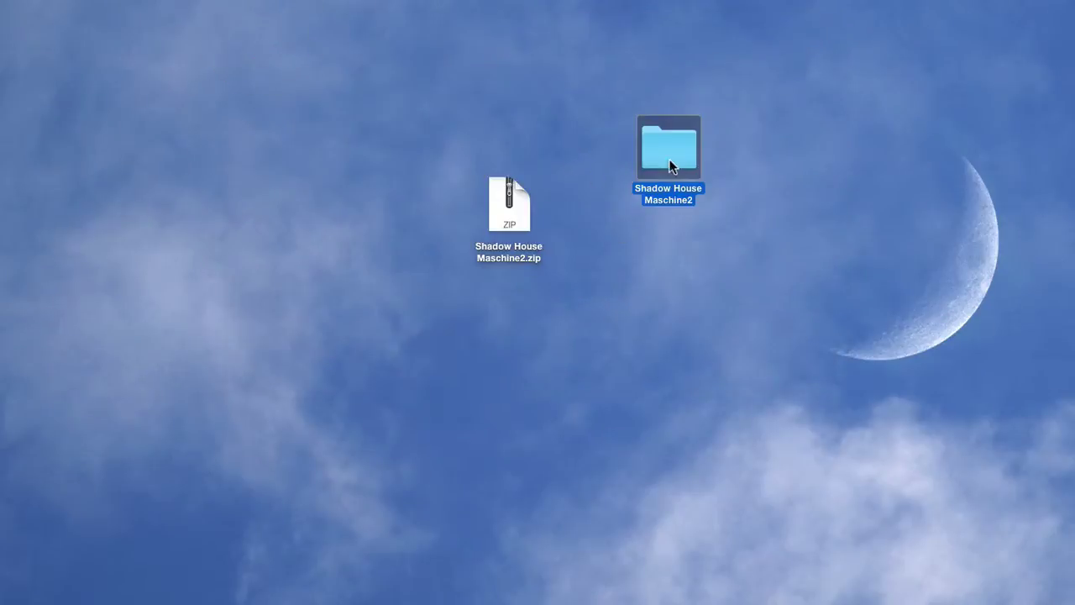
Step: Move the Shadow House Maschine2 folder from the desktop into Samples Drive, then close the window
drag(669, 166, 697, 137)
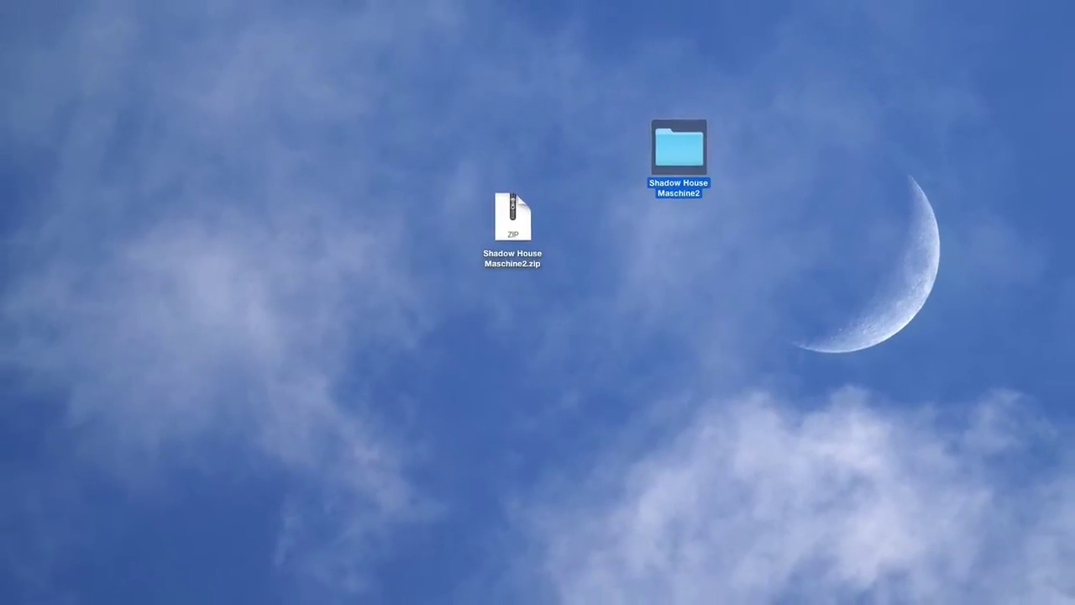
double_click(972, 137)
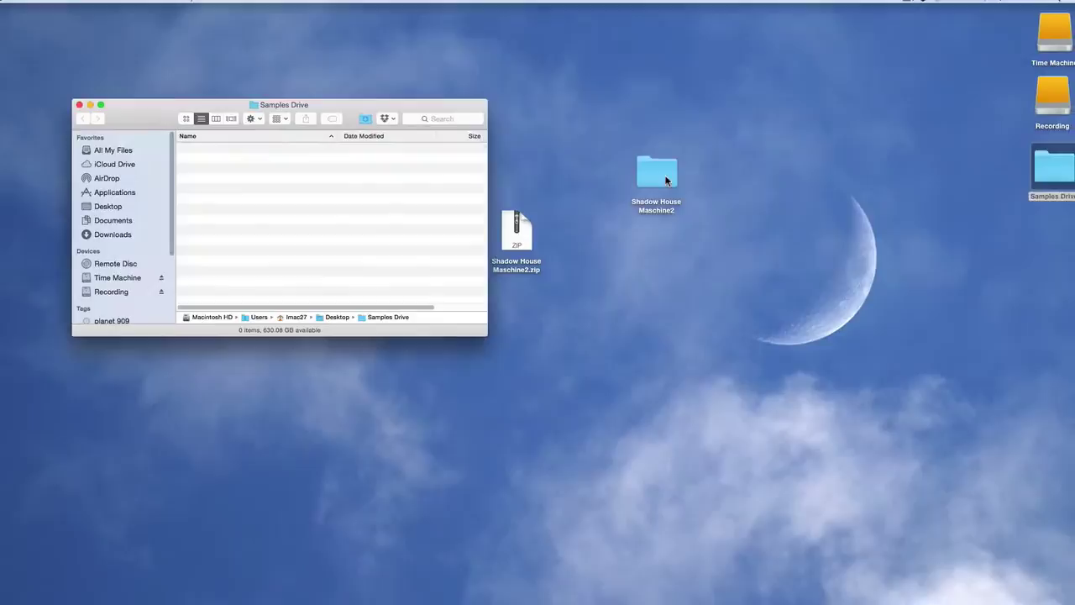
drag(665, 181, 289, 197)
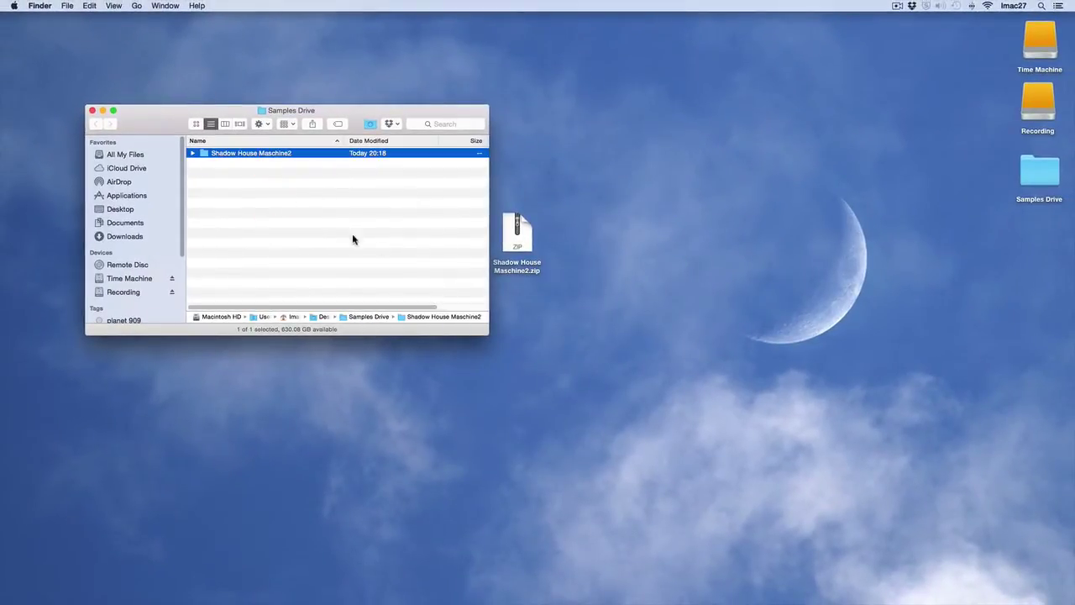
click(91, 111)
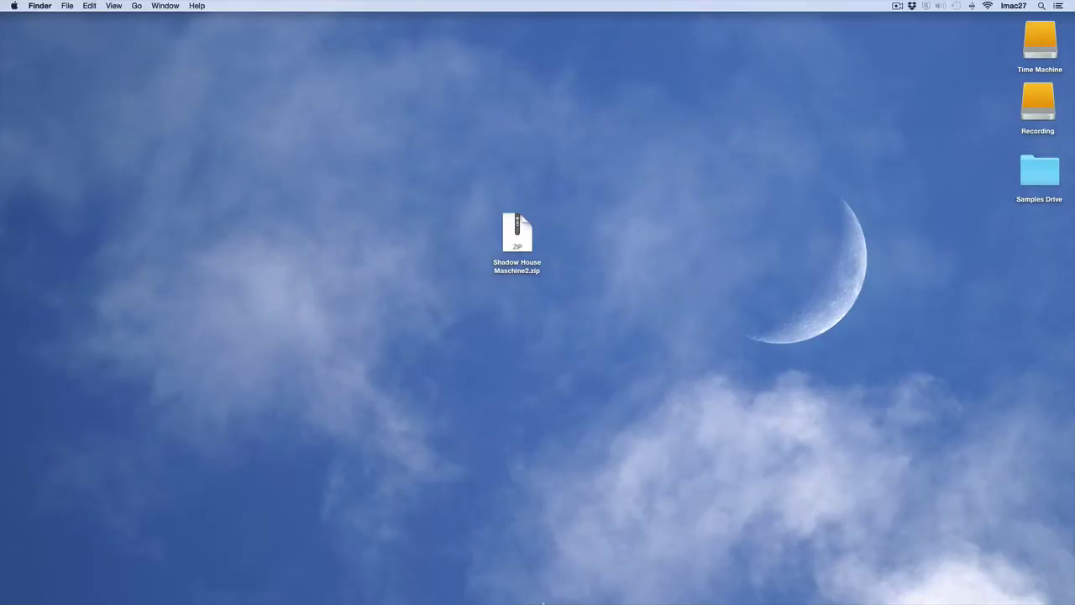
Step: Launch Maschine 2 and show the User tab of the Library page in Preferences
mouse_move(544, 601)
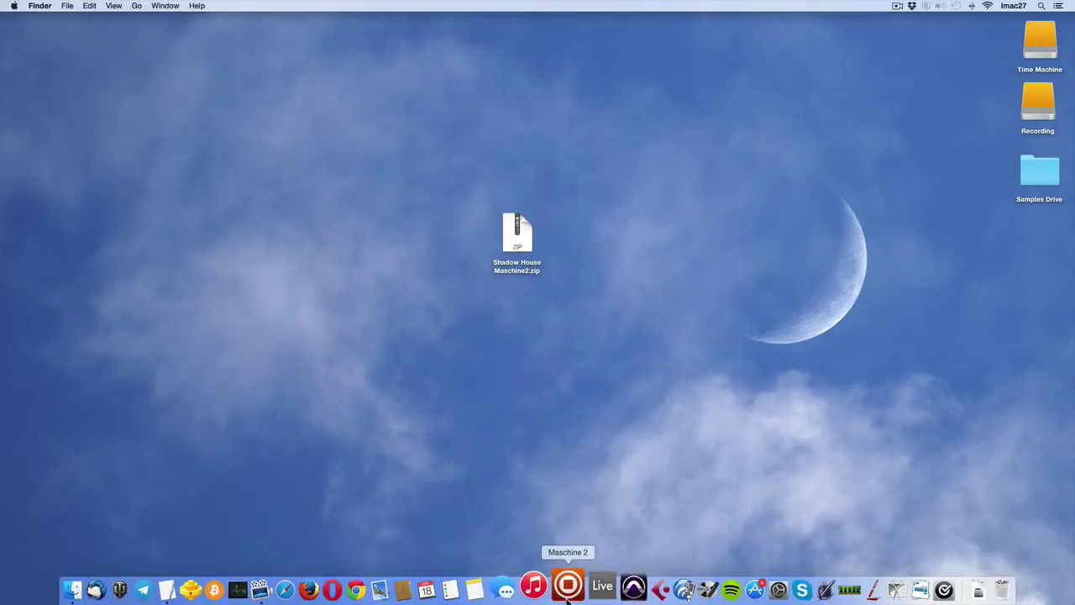
click(567, 588)
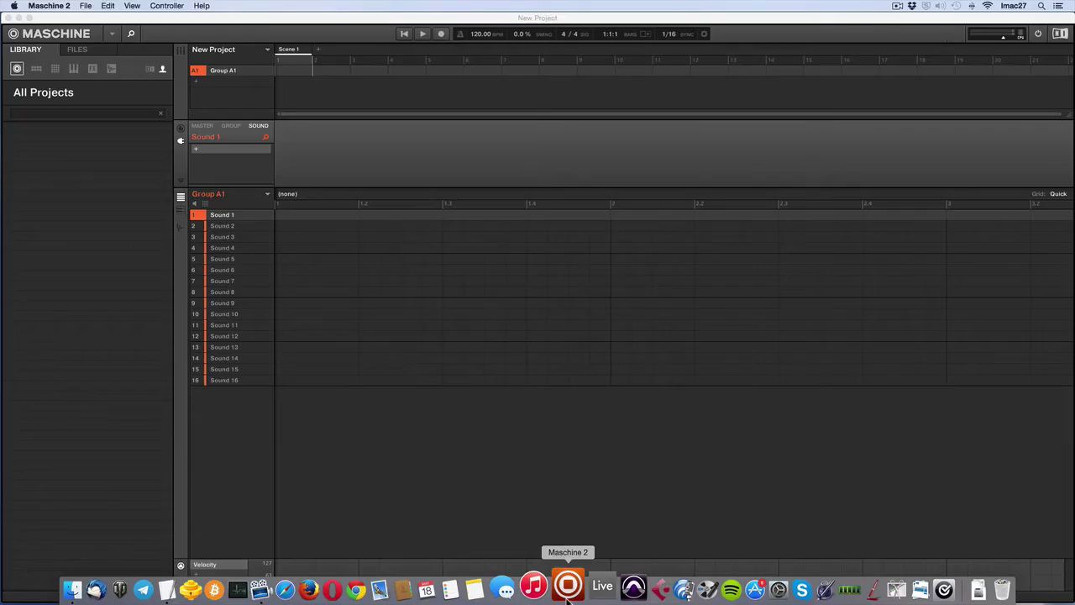
click(49, 6)
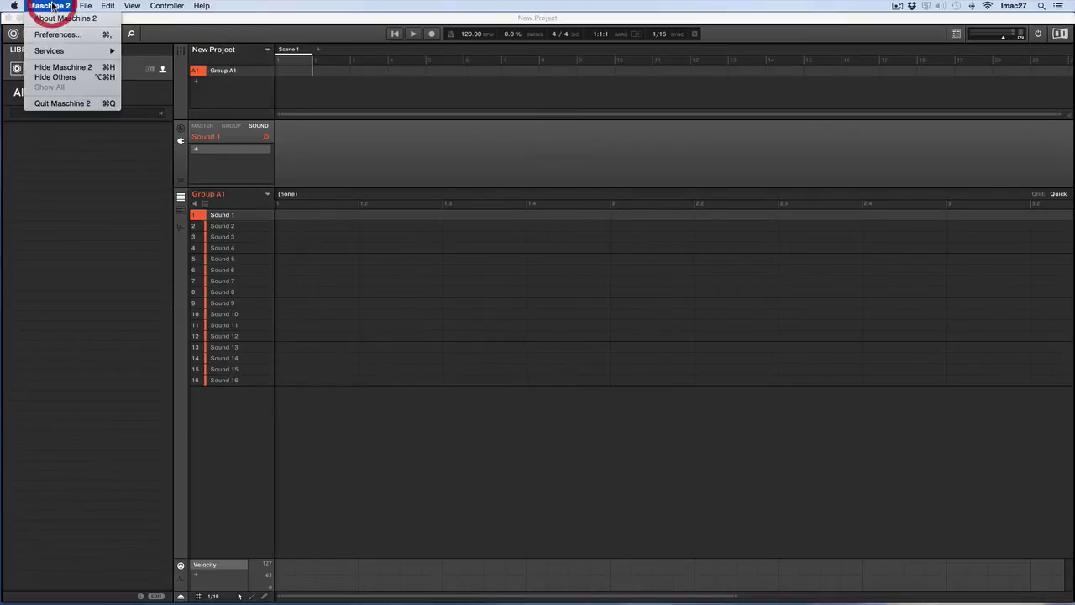
click(58, 35)
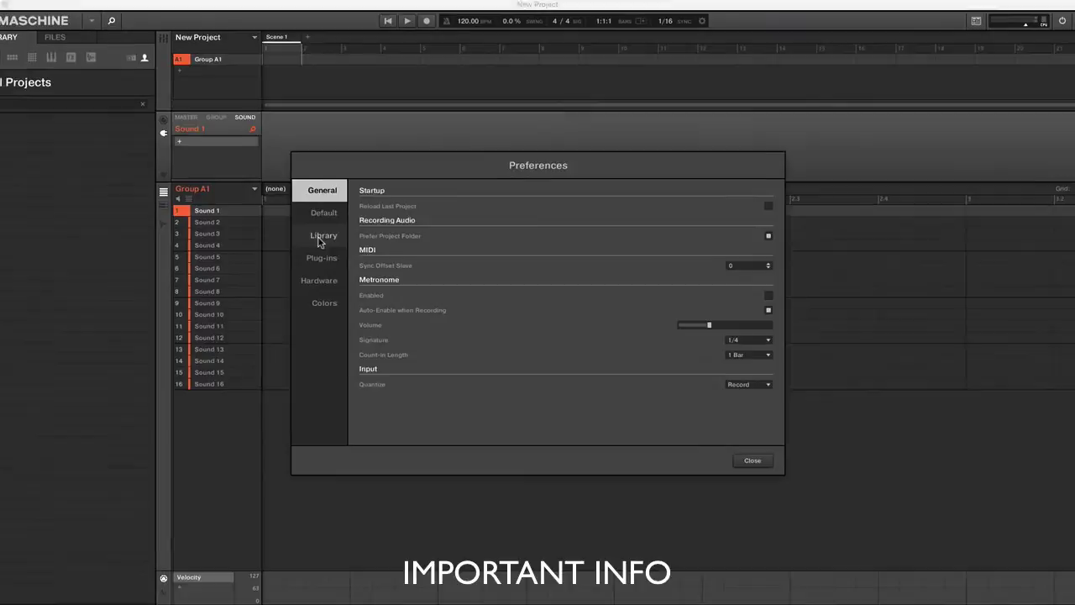
click(323, 240)
click(417, 186)
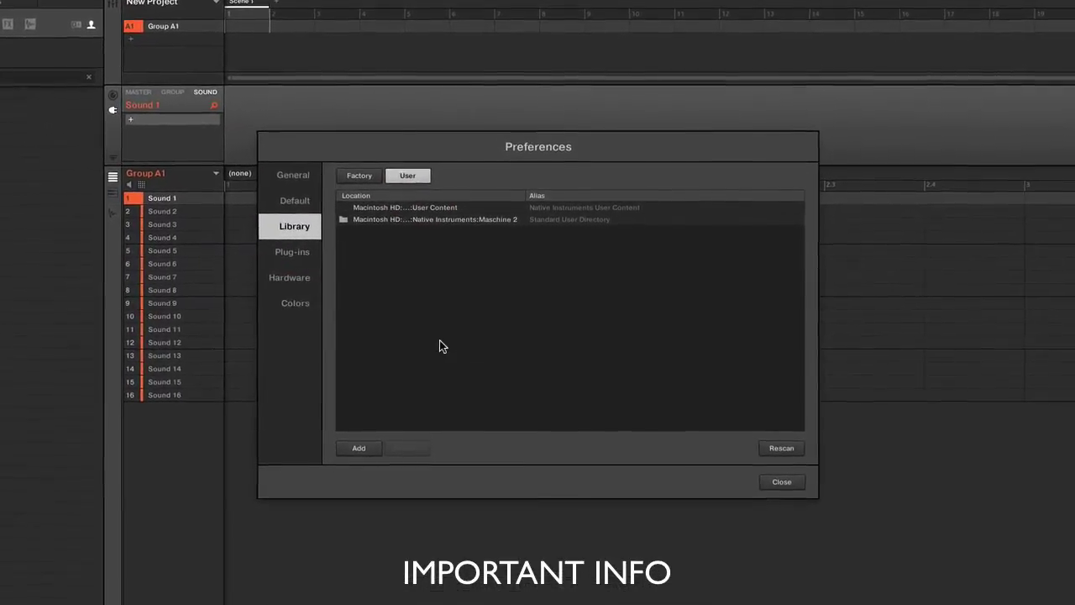
Step: Add a user library location and browse to Desktop > Samples Drive > Shadow House Maschine2
click(355, 452)
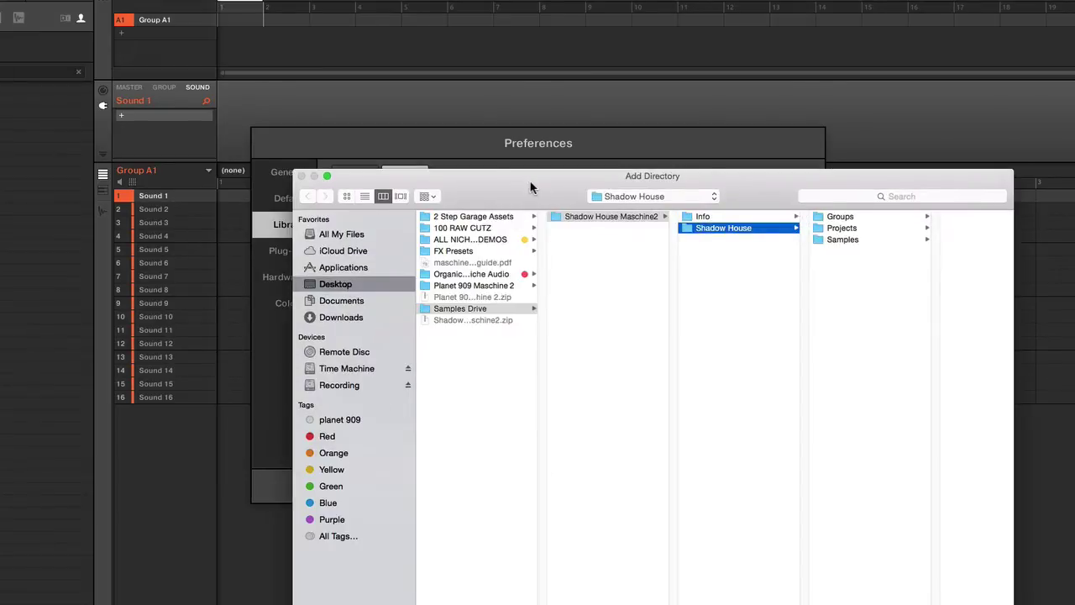
drag(529, 182, 416, 111)
click(240, 215)
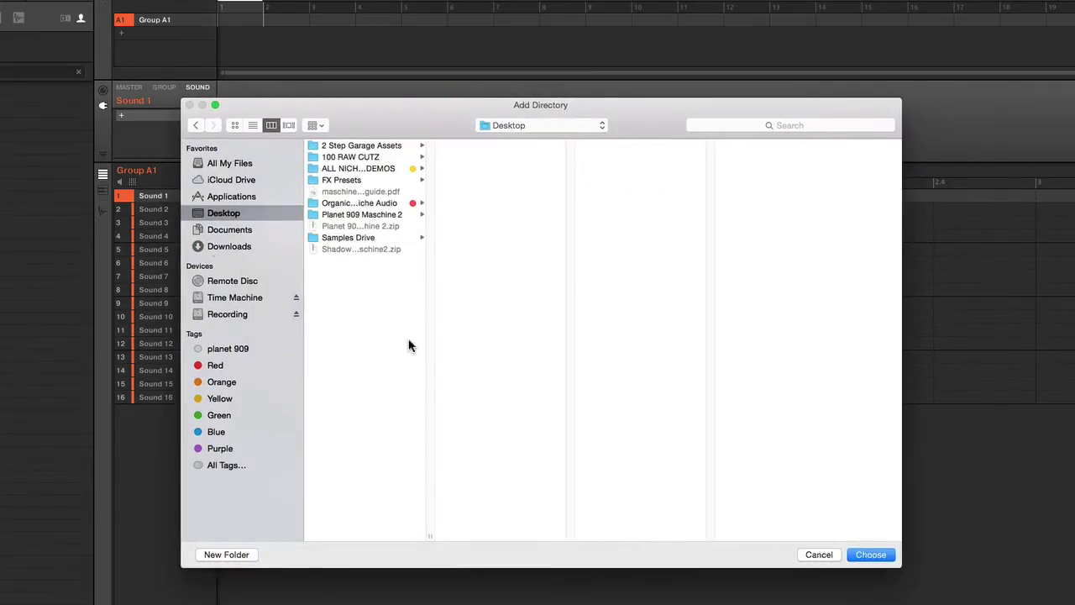
click(347, 240)
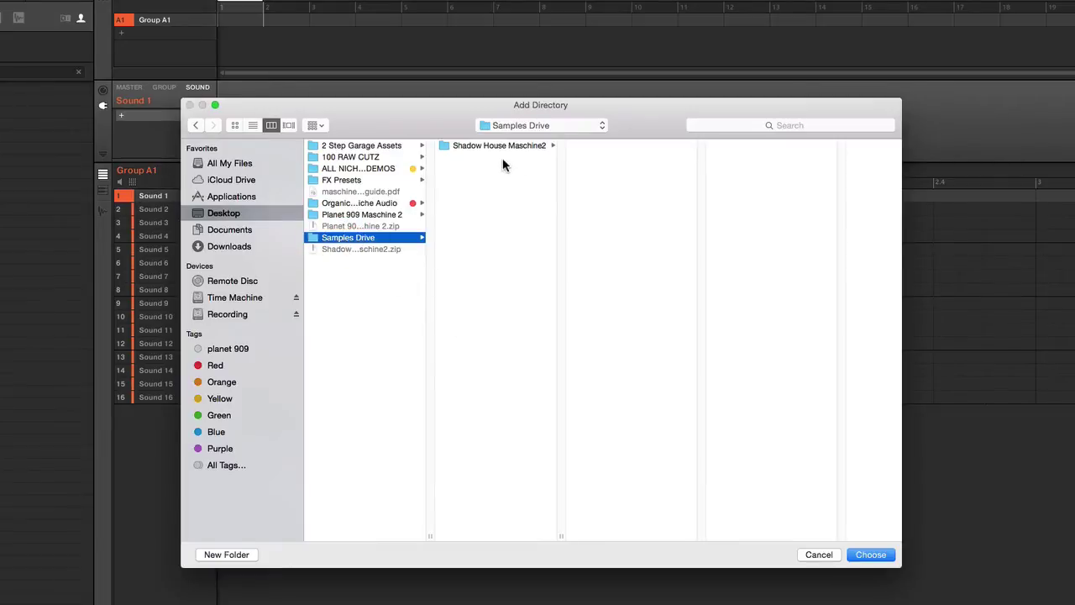
click(503, 148)
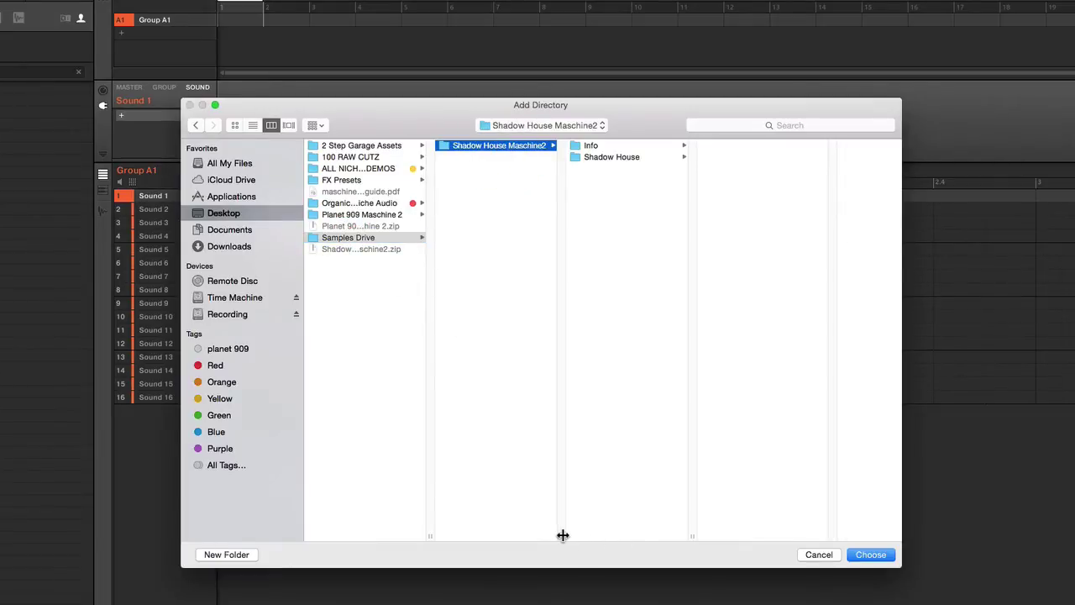
drag(564, 536, 582, 535)
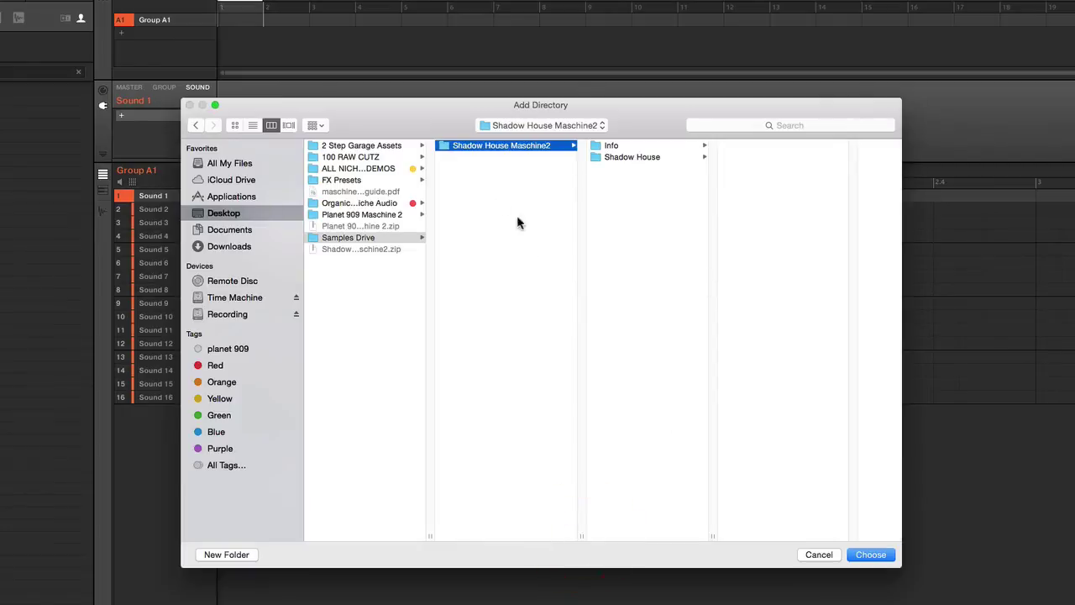
Step: Choose the inner Shadow House folder as the new library location
click(632, 158)
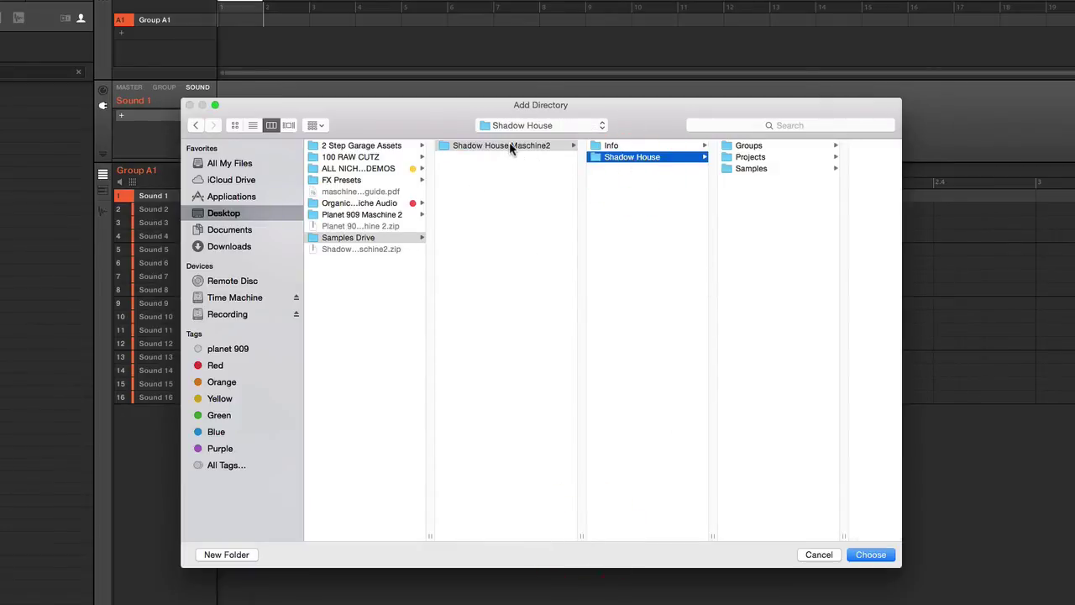
click(509, 145)
click(623, 160)
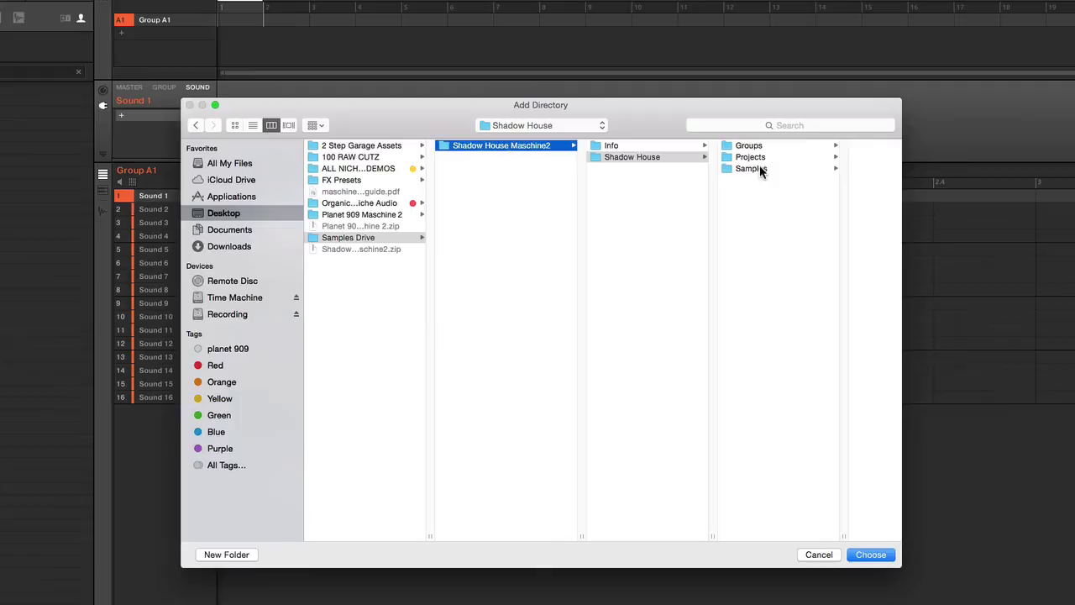
click(521, 148)
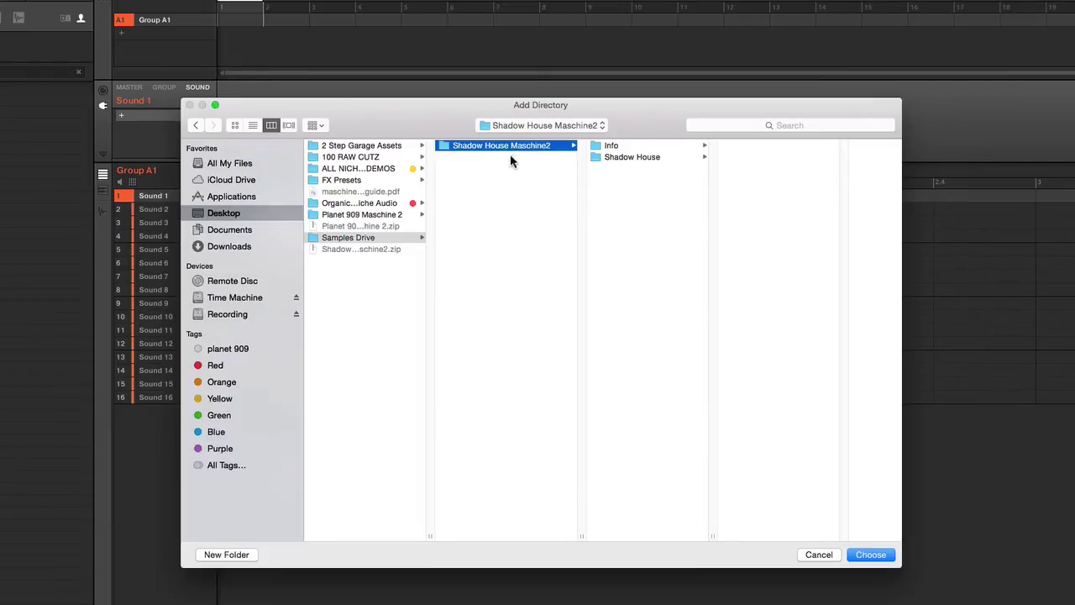
click(632, 156)
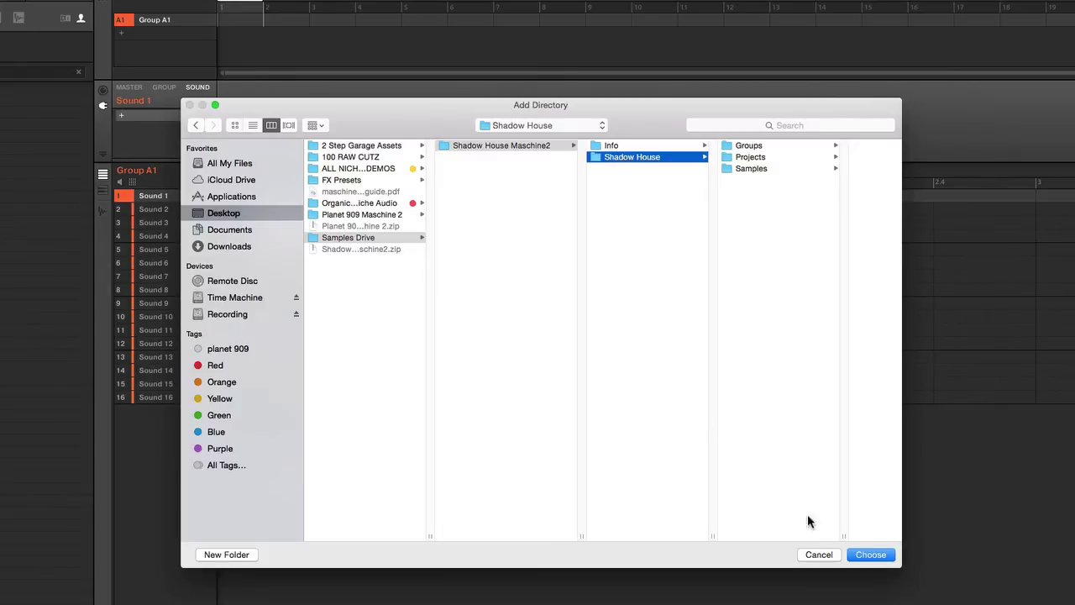
click(870, 554)
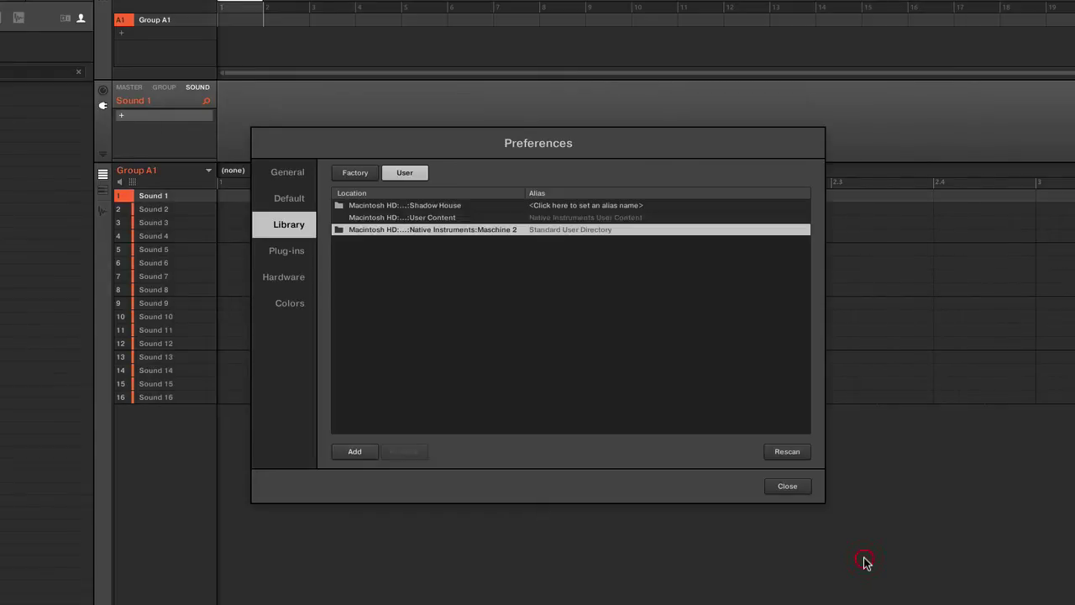
Step: Set the new location's alias to 'Shadow House' and close Preferences
click(570, 208)
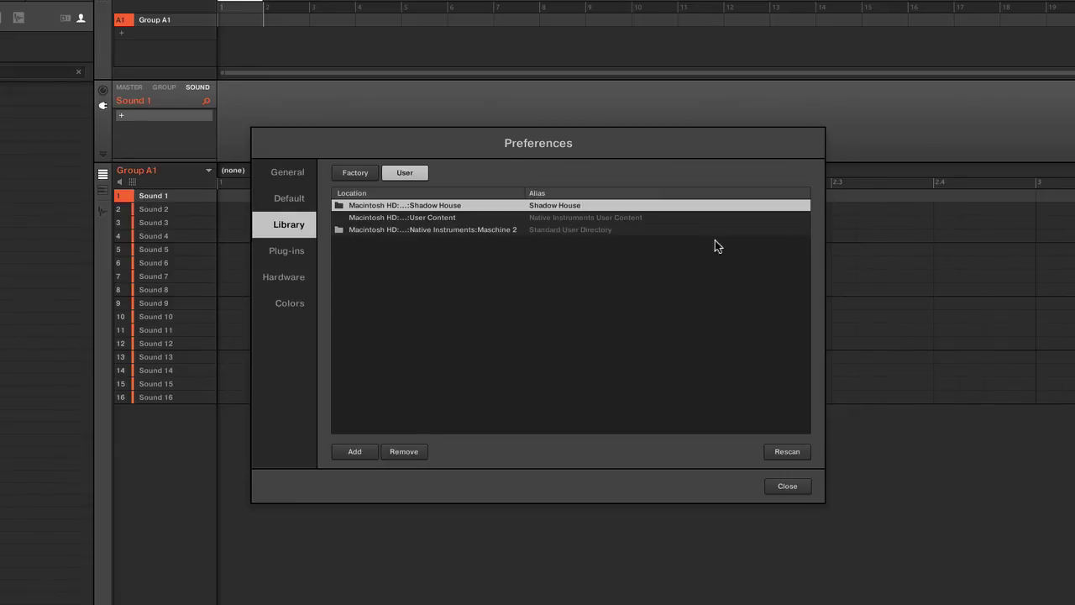
click(781, 487)
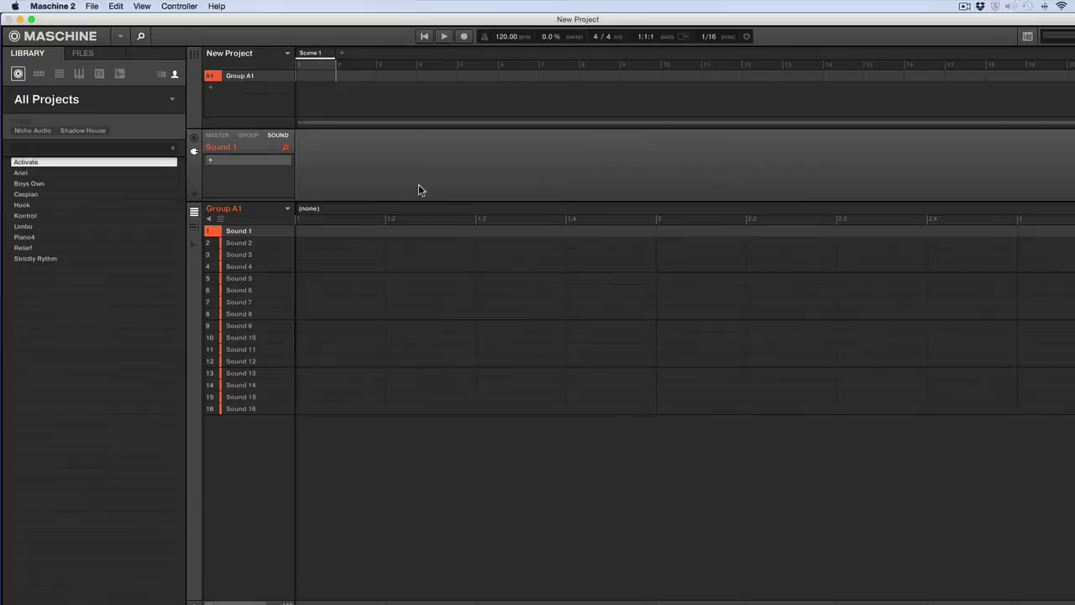
Step: Filter projects to the Shadow House tag, then load and play the Ariel project
click(90, 147)
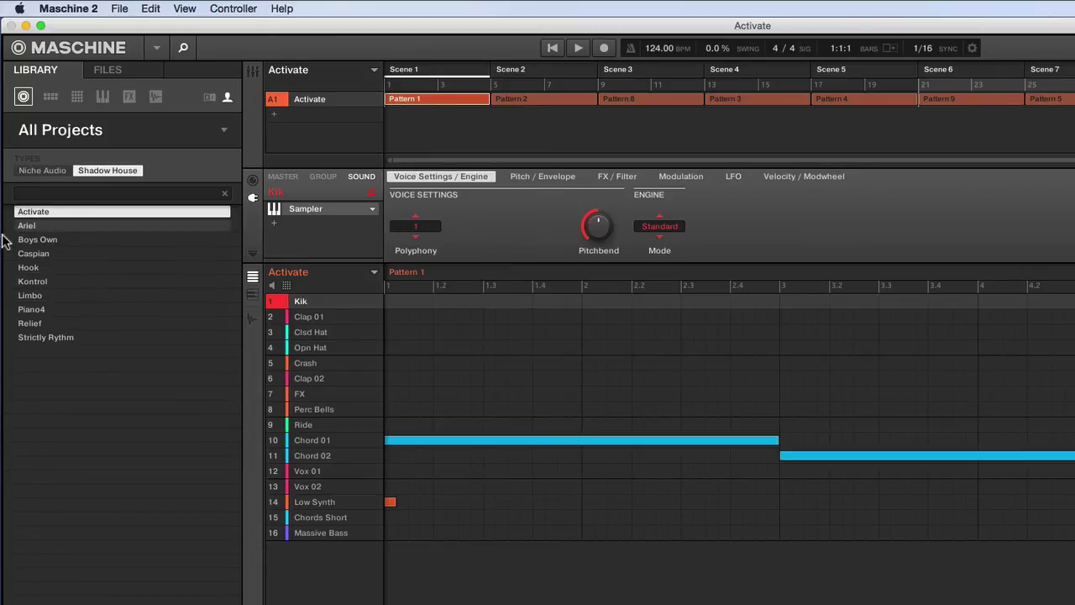
key(space)
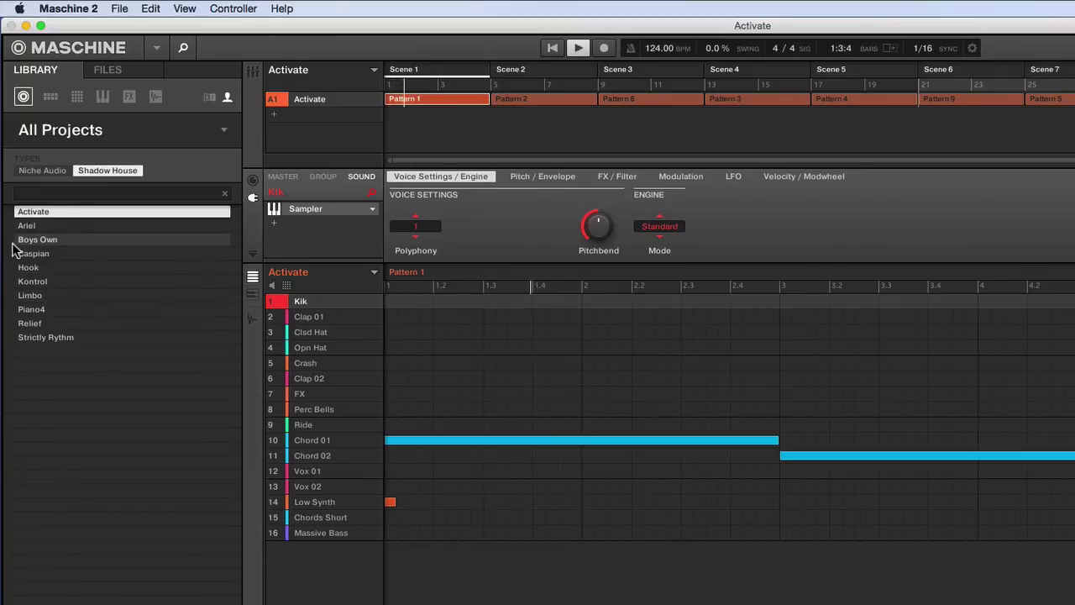
double_click(33, 227)
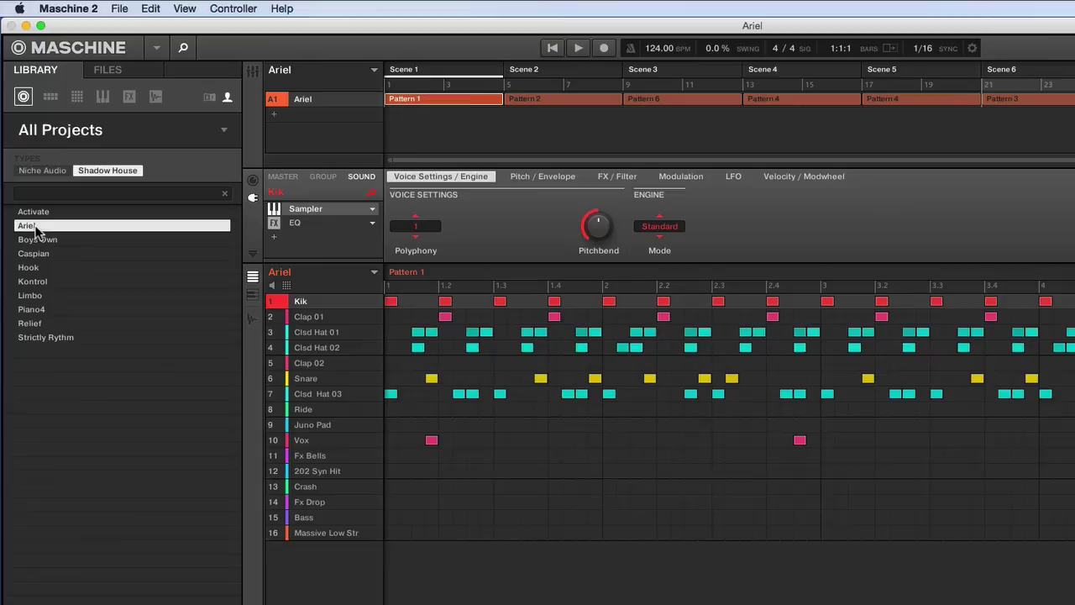
key(space)
key(space)
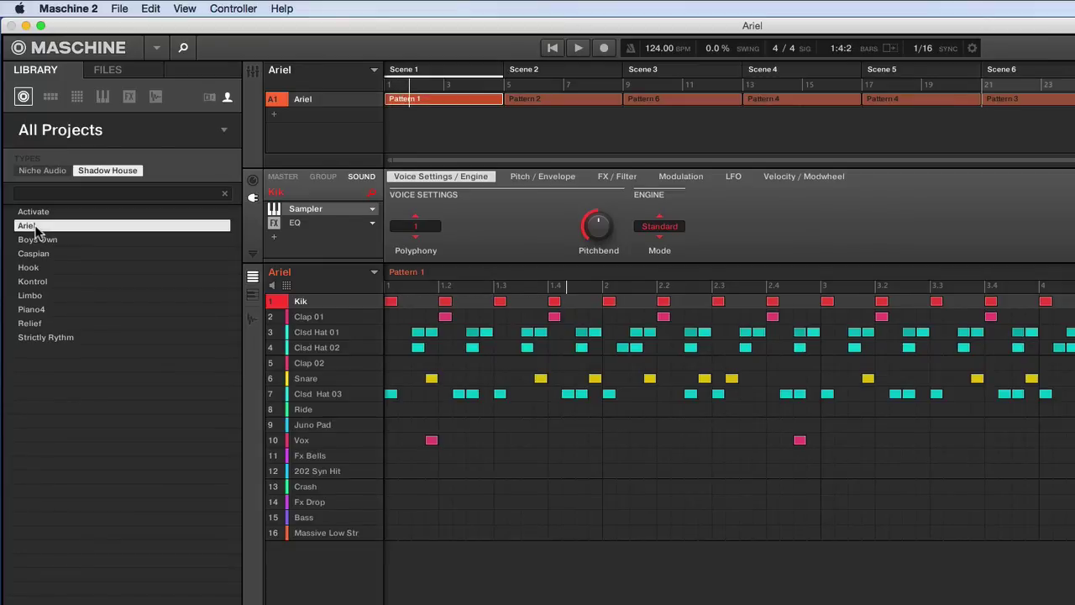